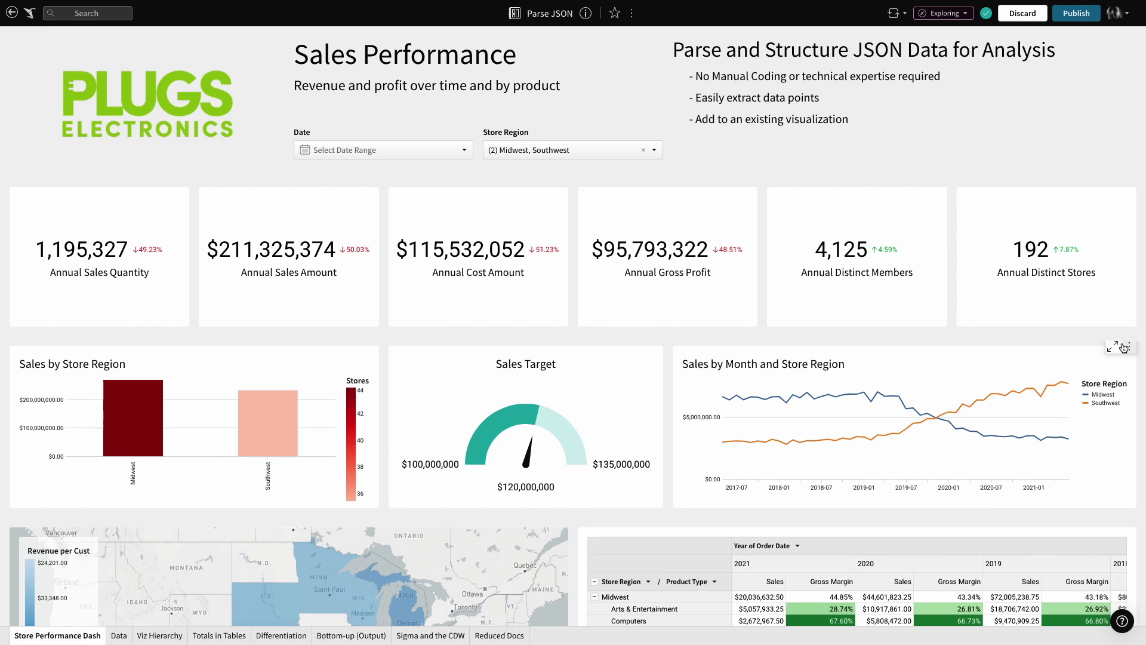
# - Extract the LOYALTY_PROGRAM field from the Cust Json Field column into its own chart column
pyautogui.click(1115, 348)
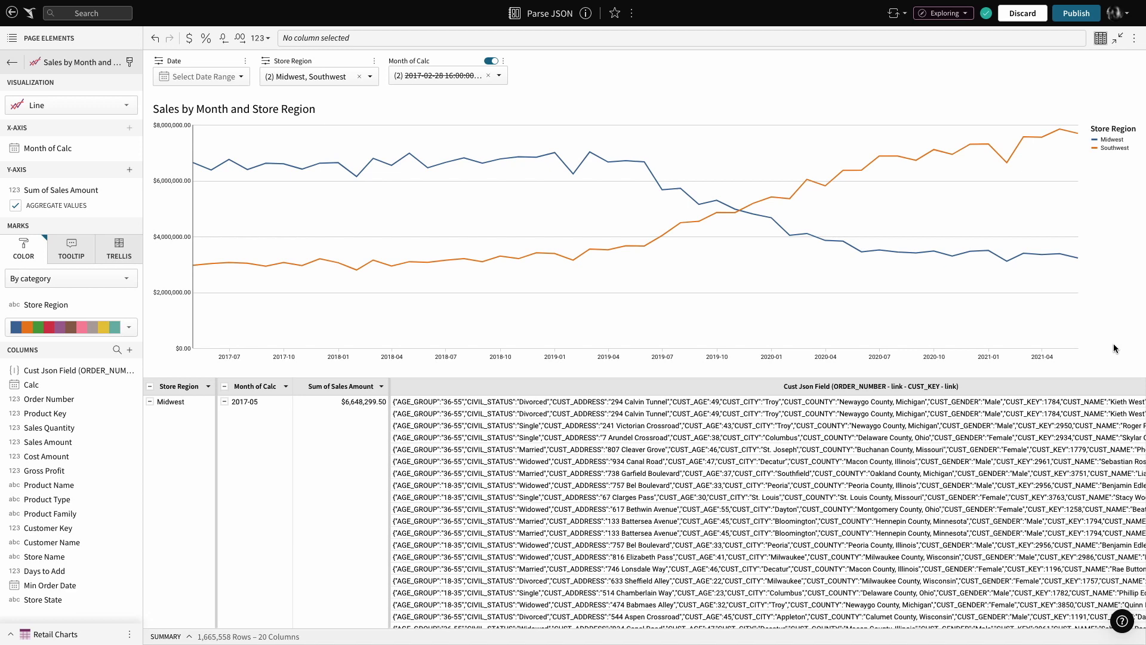
pyautogui.click(1002, 392)
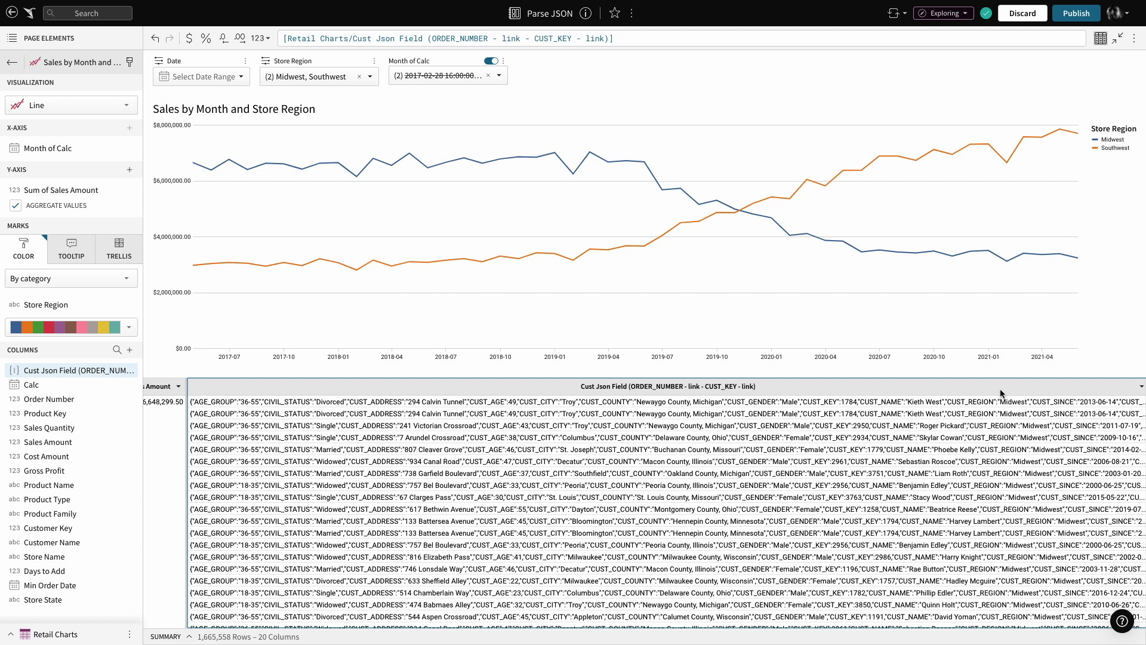
pyautogui.rightClick(1000, 392)
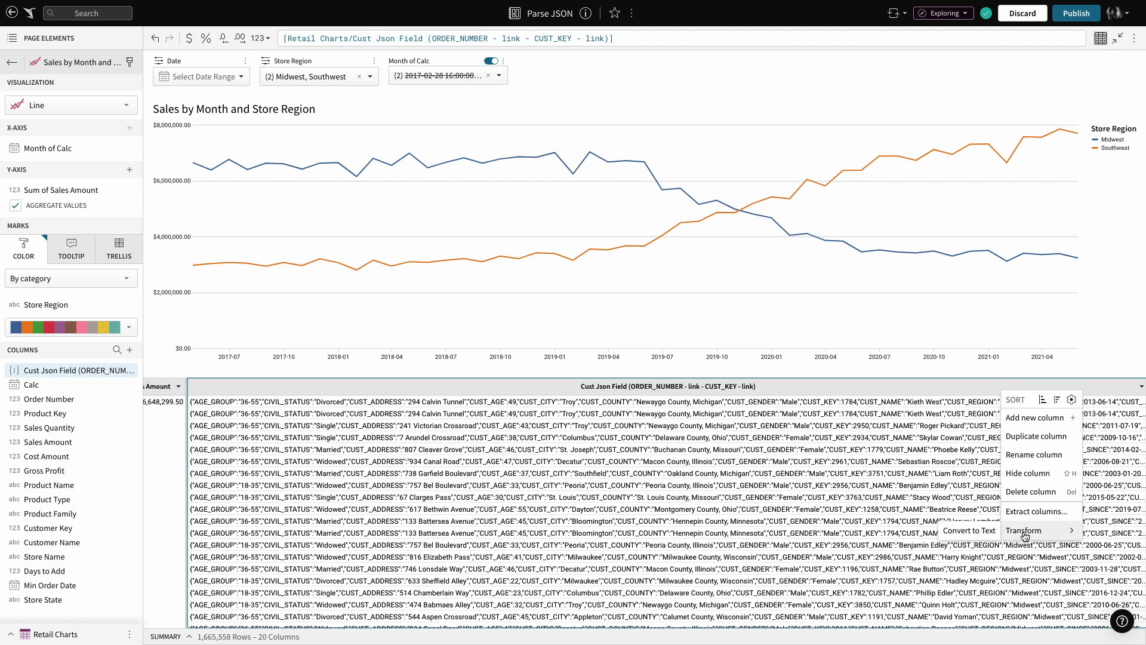
pyautogui.click(1030, 511)
pyautogui.click(398, 380)
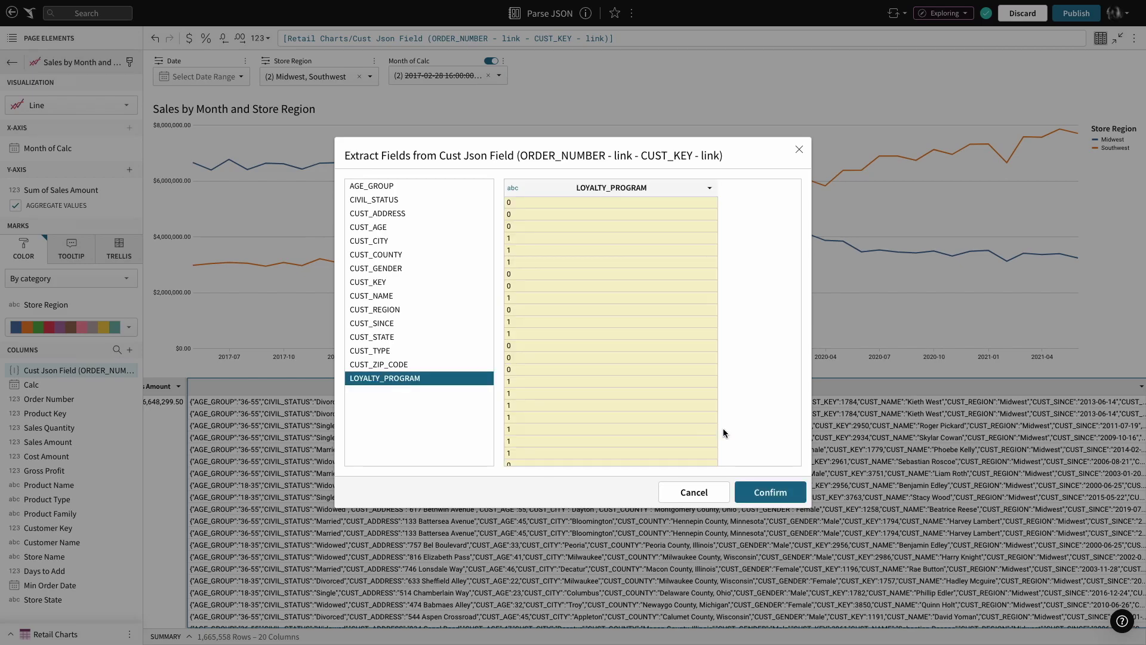
pyautogui.click(769, 492)
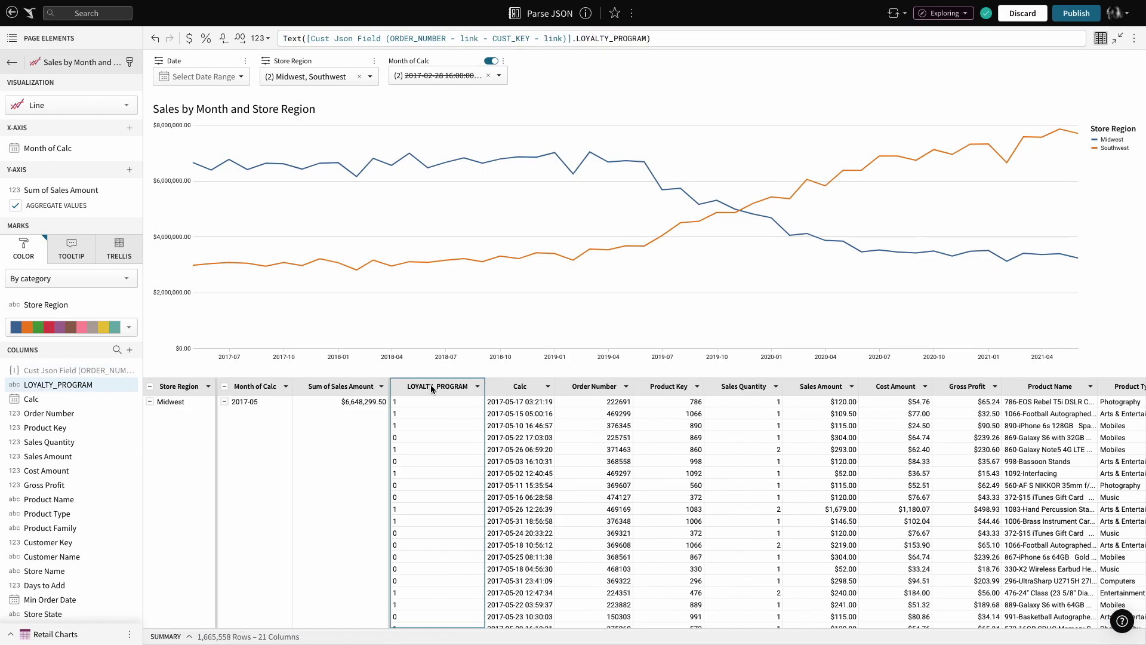
pyautogui.click(381, 386)
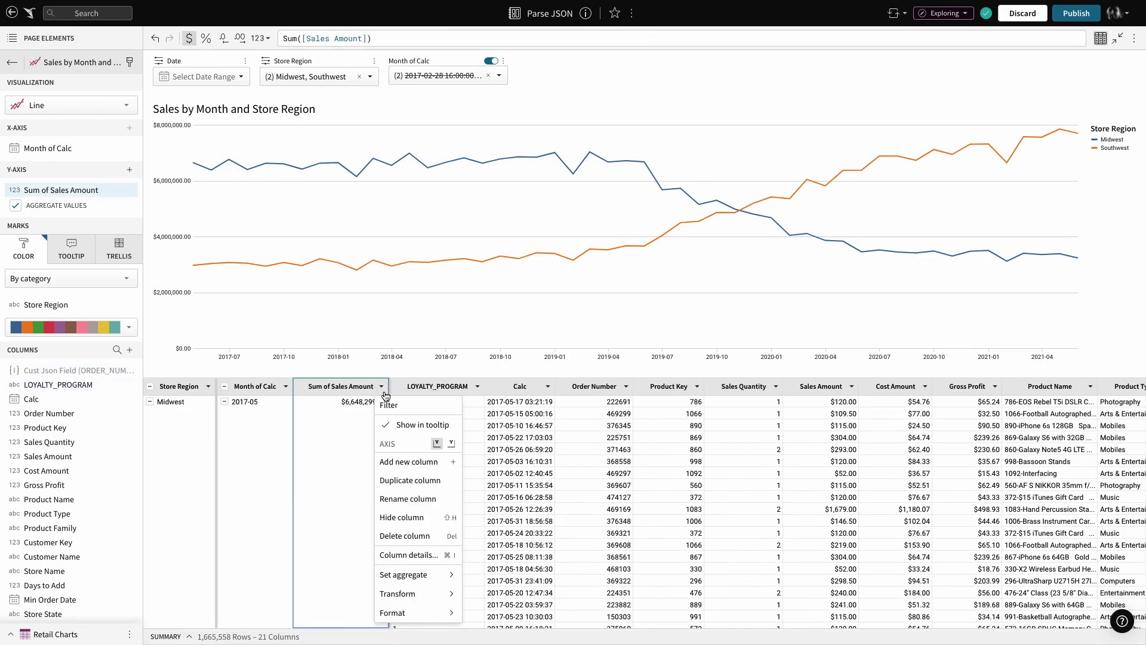
# - Add a calculated column CountIf([LOYALTY_PROGRAM] = "1") and name it 'Loyaty Members'
pyautogui.click(403, 463)
pyautogui.write('countIf([loy')
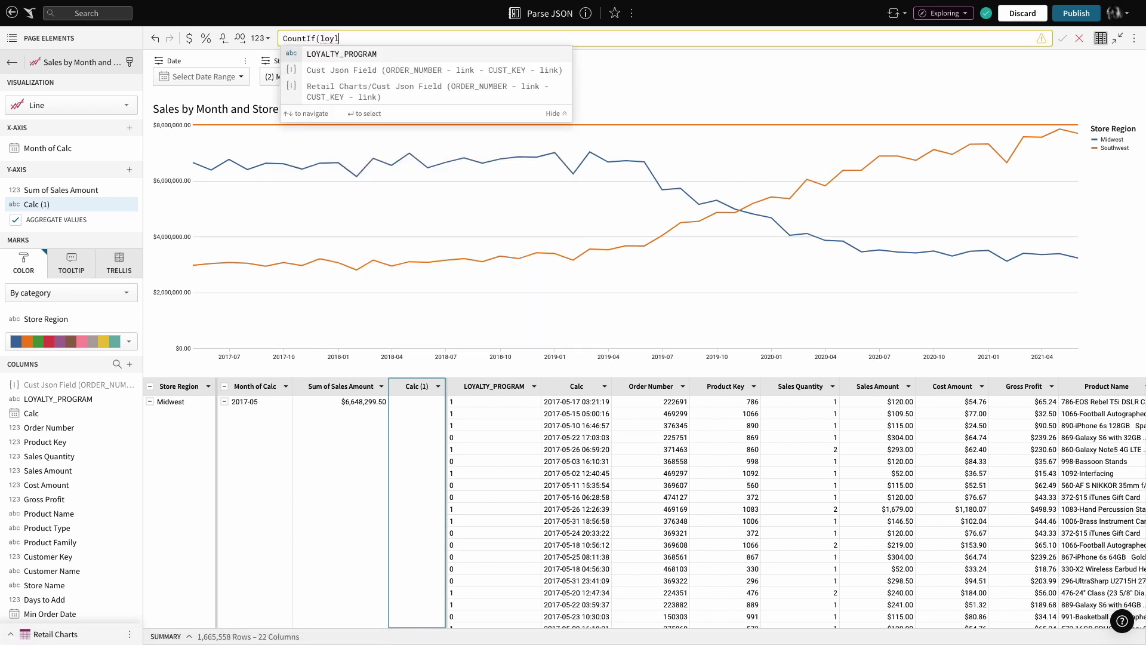
pyautogui.press('Return')
pyautogui.write('="1")')
pyautogui.press('Return')
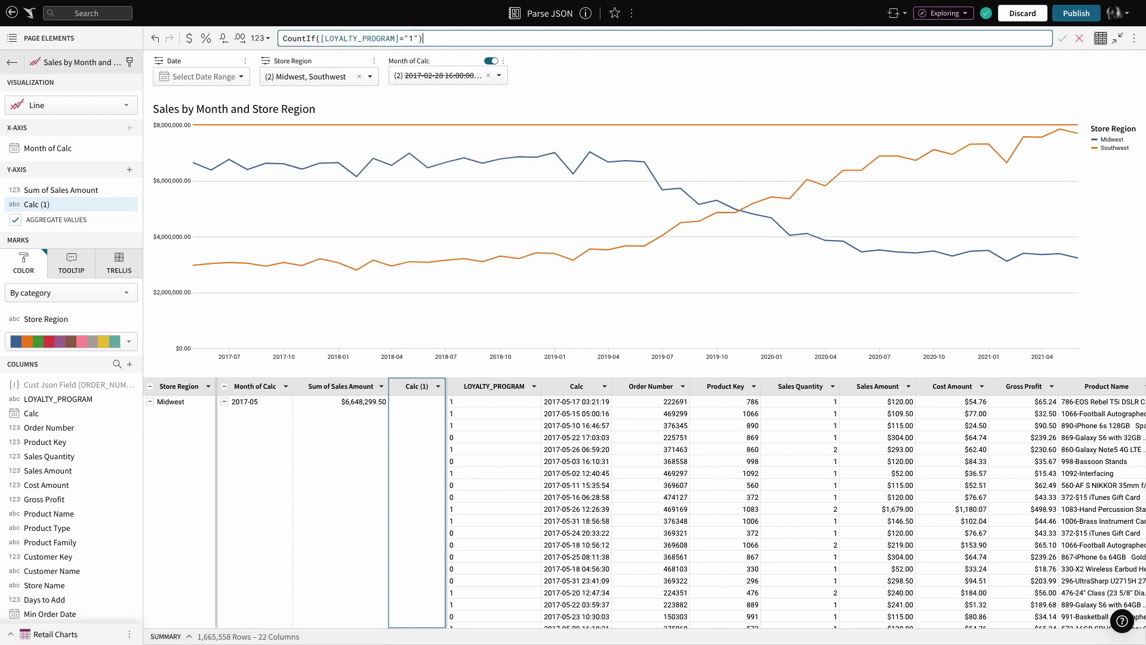
pyautogui.doubleClick(408, 388)
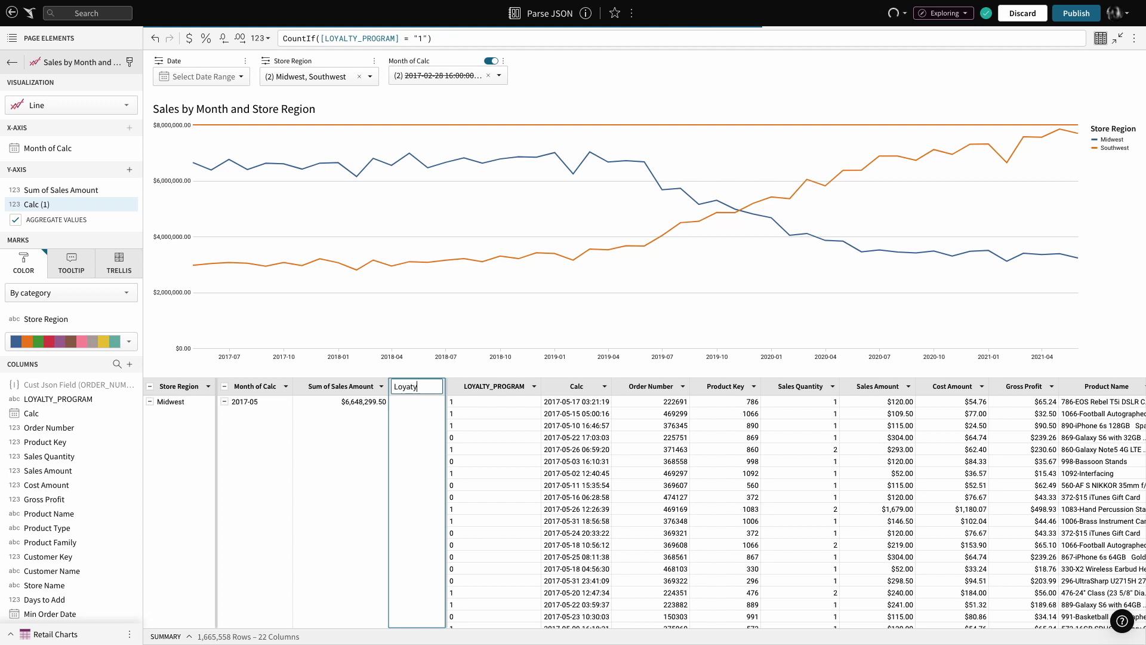
pyautogui.write('Loyaty Members')
pyautogui.press('Return')
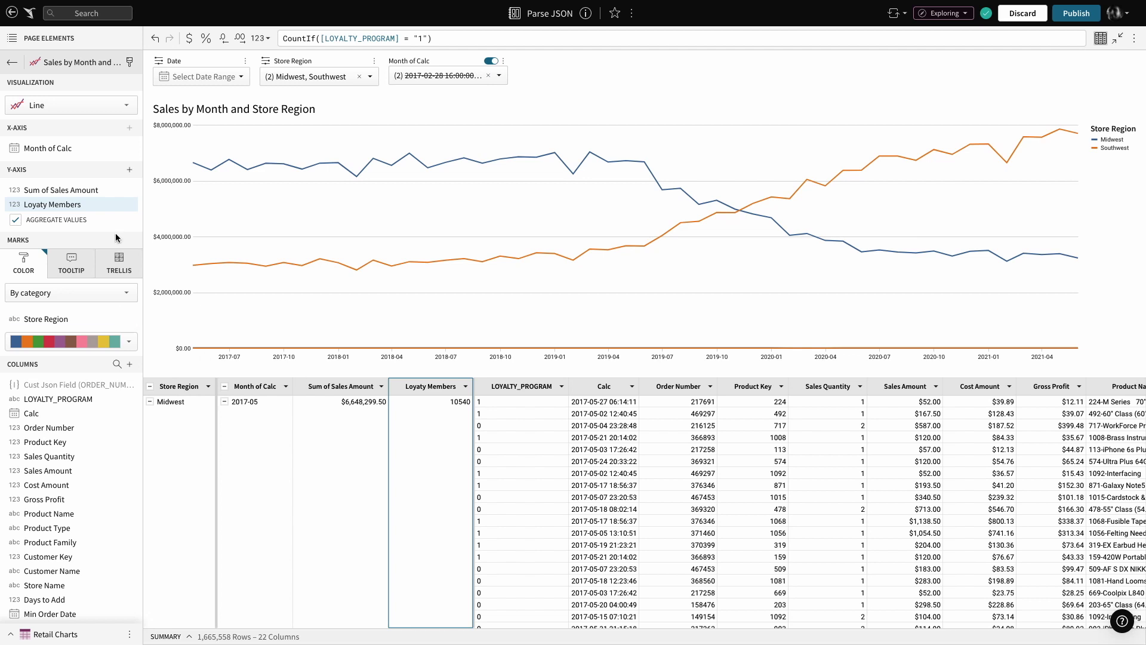
pyautogui.click(131, 204)
# - Plot the Loyaty Members series on the secondary right-hand Y-axis
pyautogui.click(123, 260)
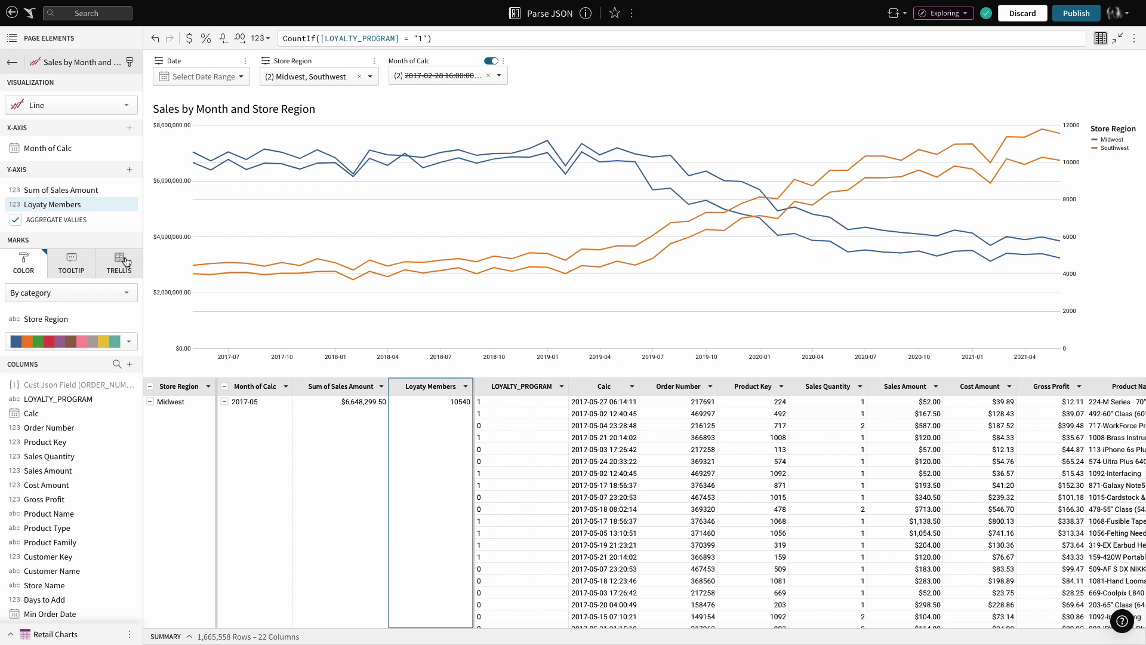
# - Close the chart editor to view the updated Sales by Month chart on the Sales Performance dashboard
pyautogui.click(1117, 39)
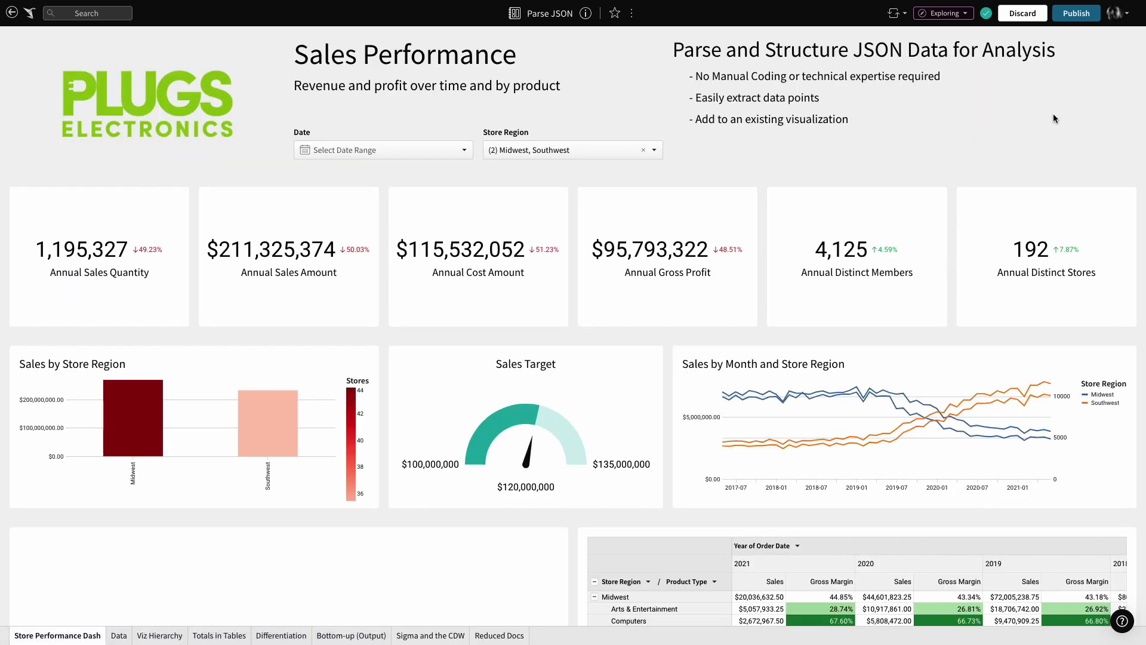